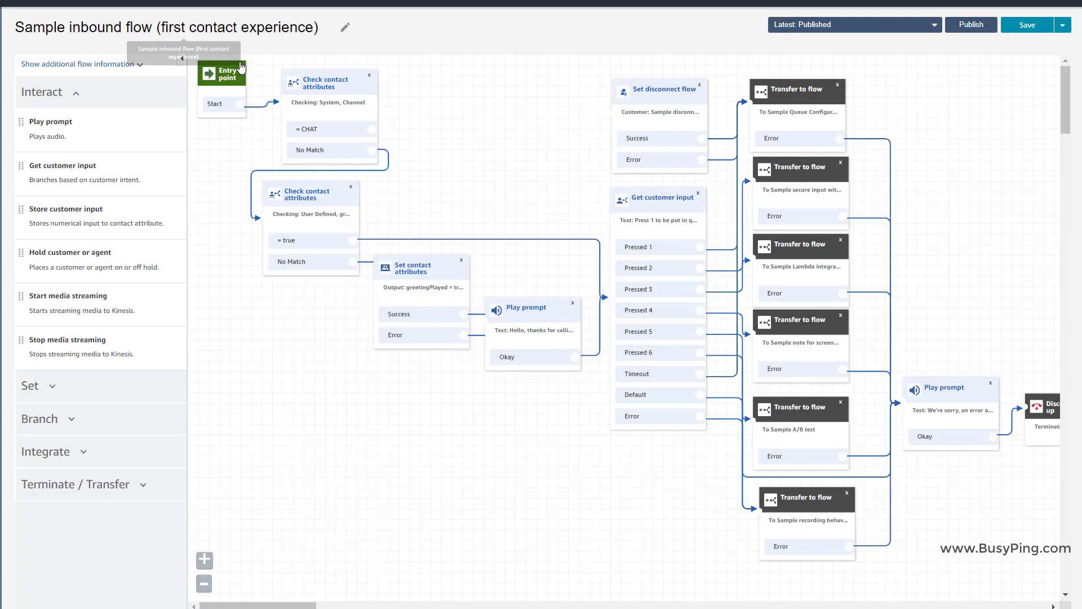
- Add a Play prompt block between the = CHAT branch and Set disconnect flow
{"action": "left_click_drag", "start_coordinate": [70, 136], "coordinate": [474, 102]}
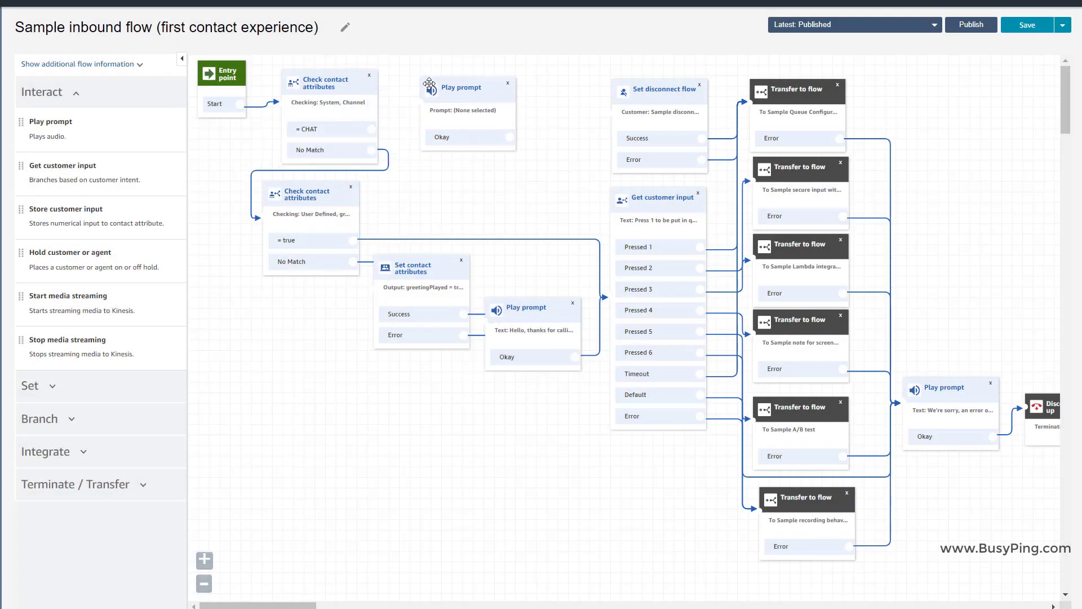
{"action": "left_click_drag", "start_coordinate": [373, 129], "coordinate": [430, 107]}
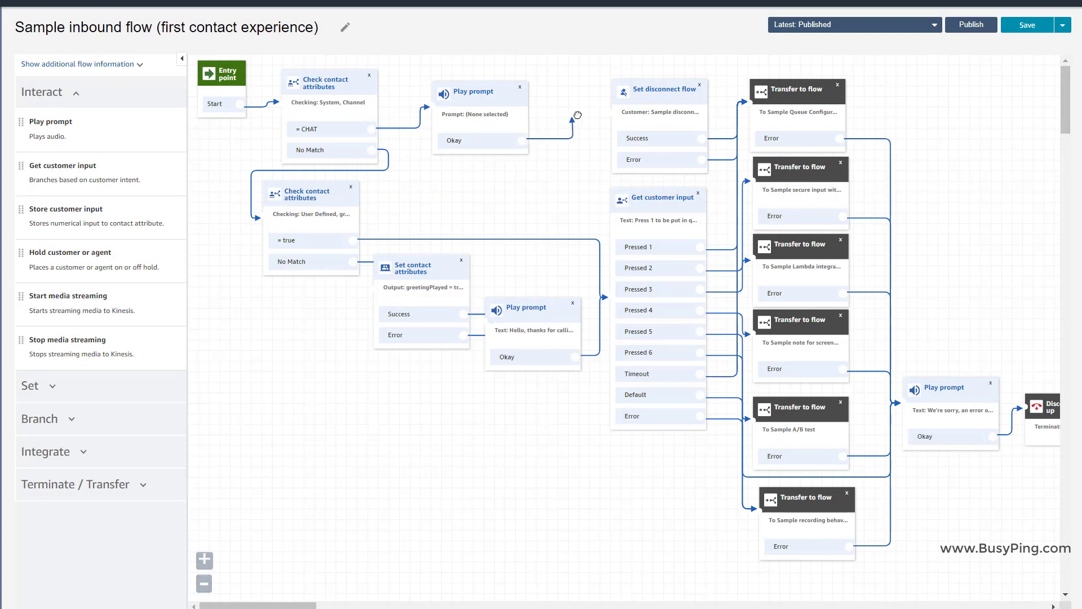
{"action": "left_click_drag", "start_coordinate": [532, 142], "coordinate": [609, 110]}
- Configure the new block as Text-to-speech and begin entering 'Hello'
{"action": "left_click", "coordinate": [495, 92]}
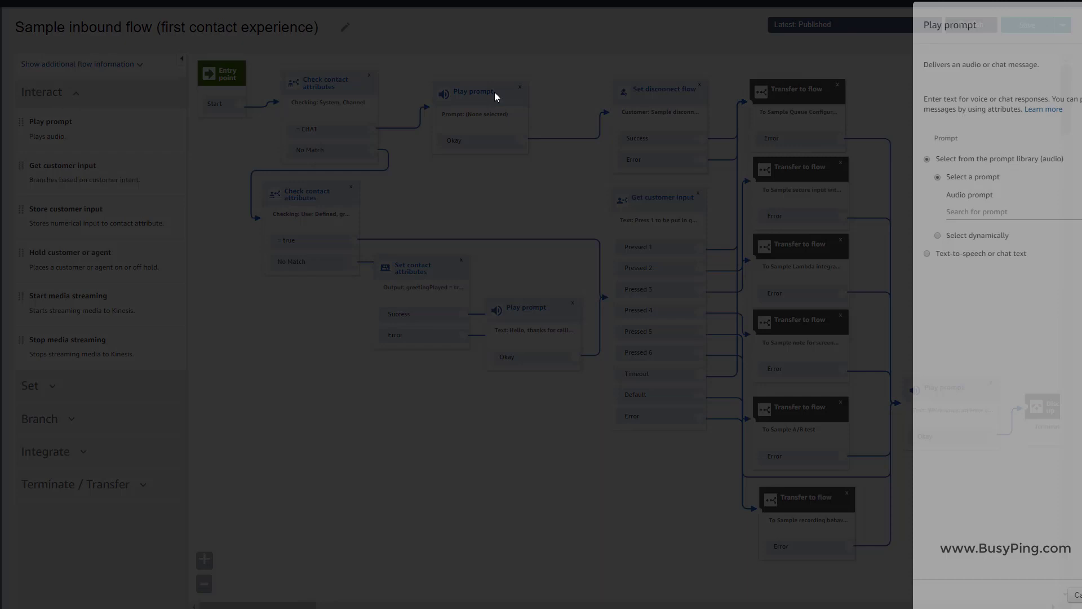
{"action": "left_click", "coordinate": [856, 253]}
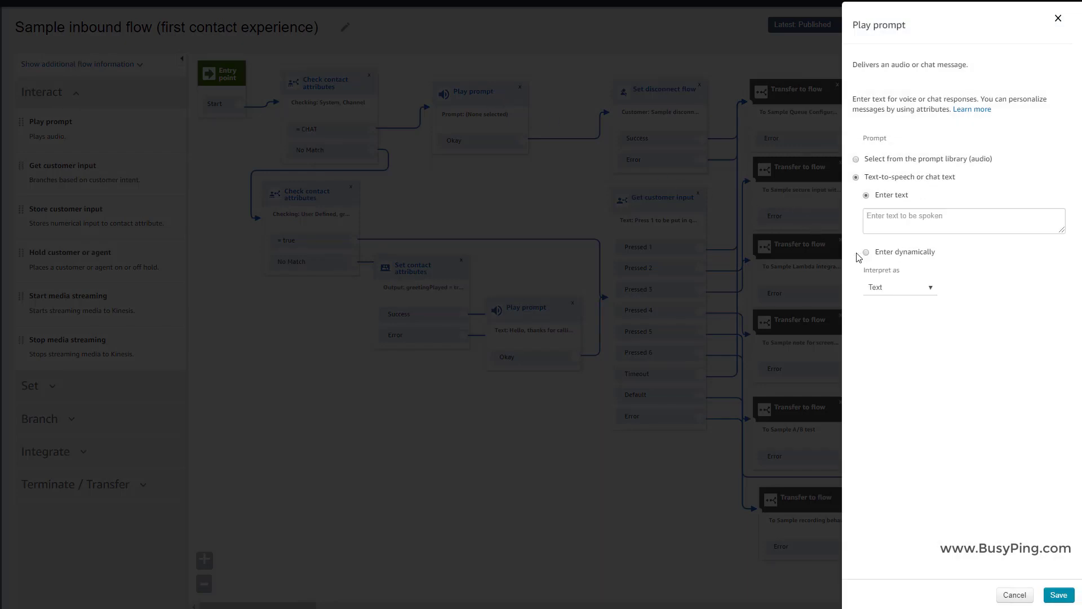
{"action": "left_click", "coordinate": [890, 216]}
{"action": "type", "text": "Hello"}
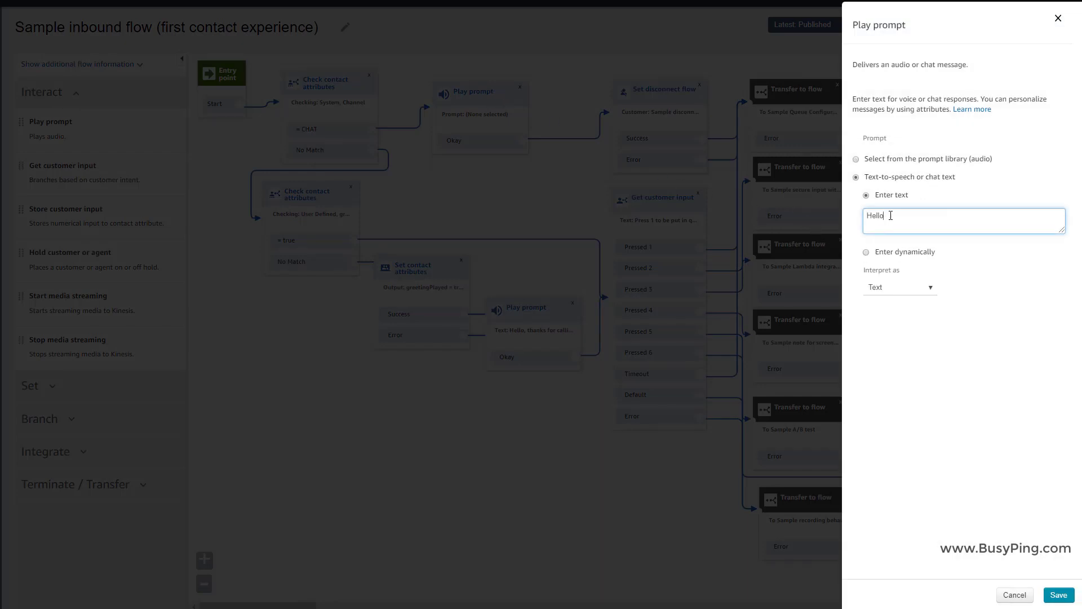